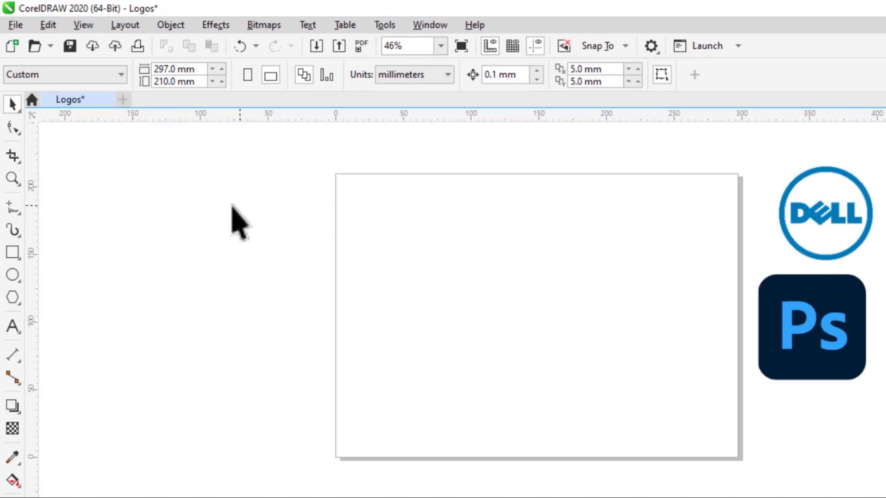
Draw a circle in the middle of the page, move it up, and scale it to about 62 mm in diameter.
left_click(11, 276)
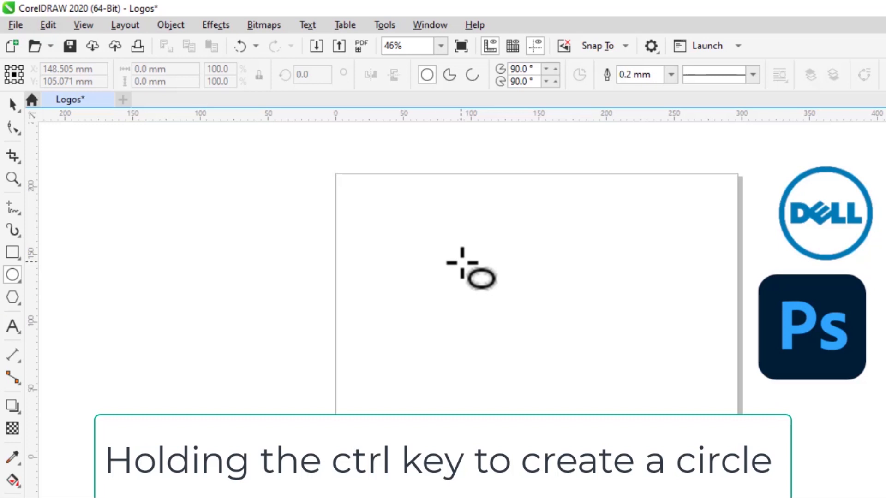
left_click_drag(462, 262, 525, 356)
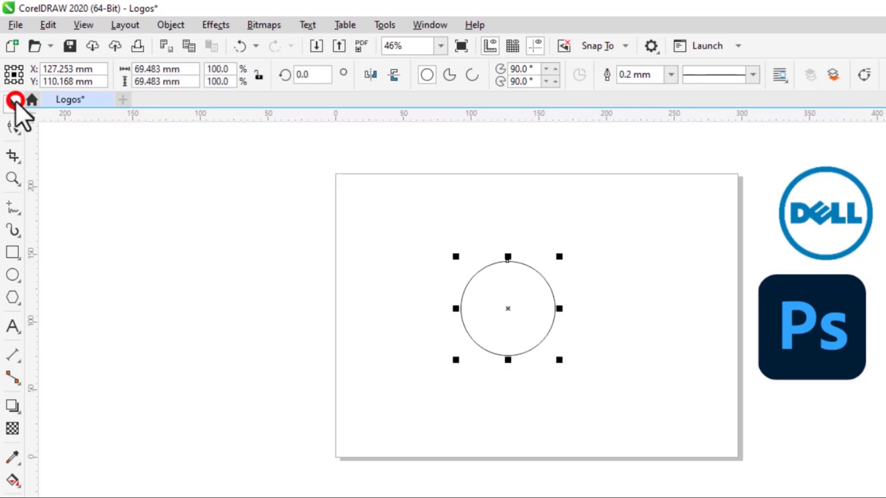
left_click(15, 101)
left_click_drag(508, 309, 509, 261)
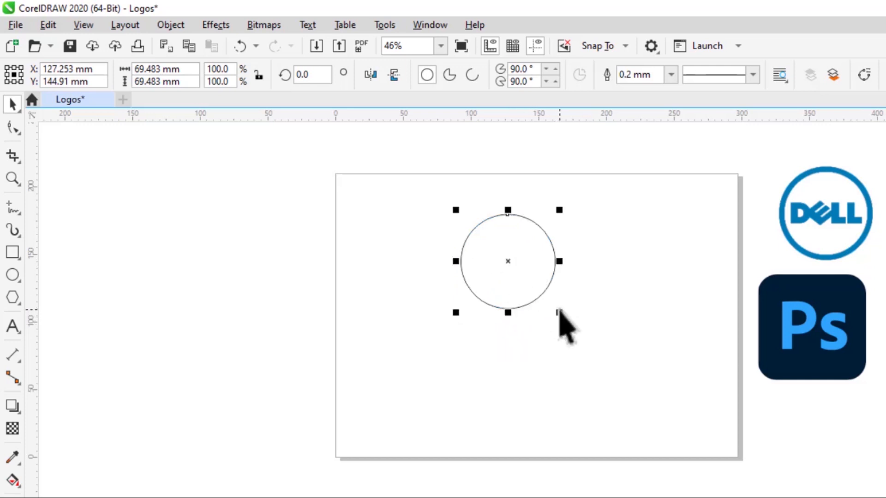
left_click_drag(567, 316, 560, 309)
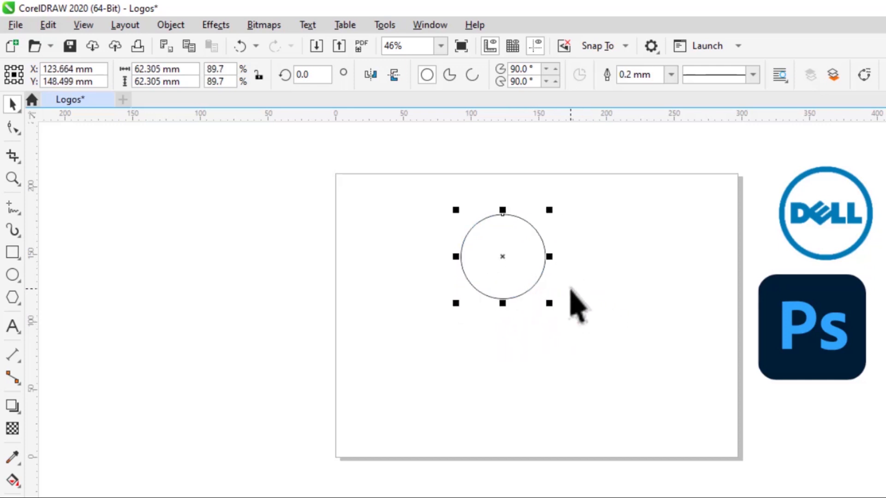
Give the circle a 4.0 mm outline in cyan (C:100 M:0 Y:0 K:0).
left_click(529, 286)
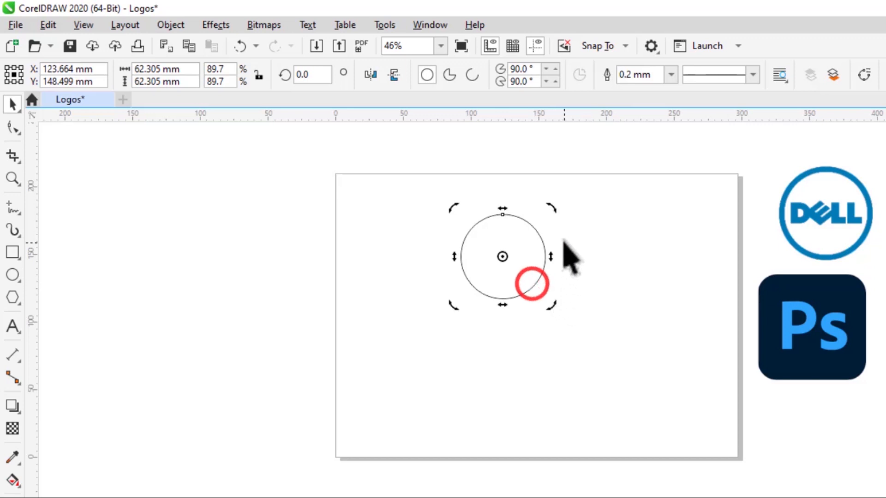
left_click(534, 285)
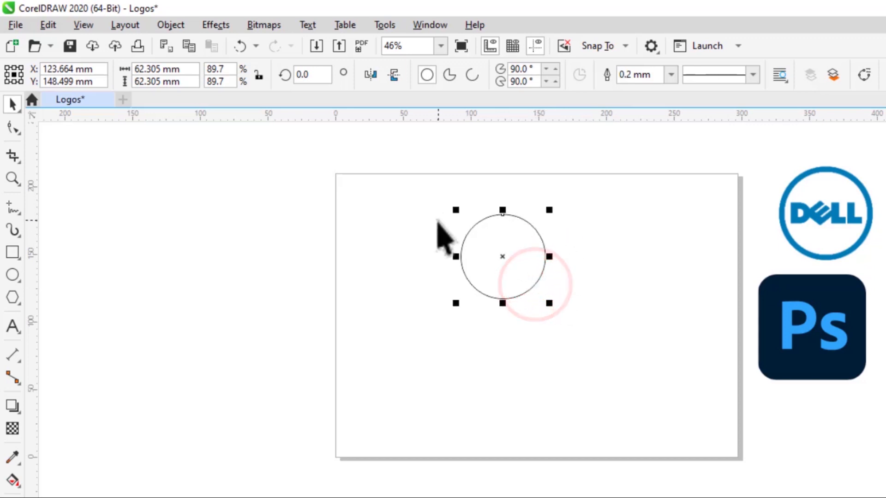
left_click(670, 75)
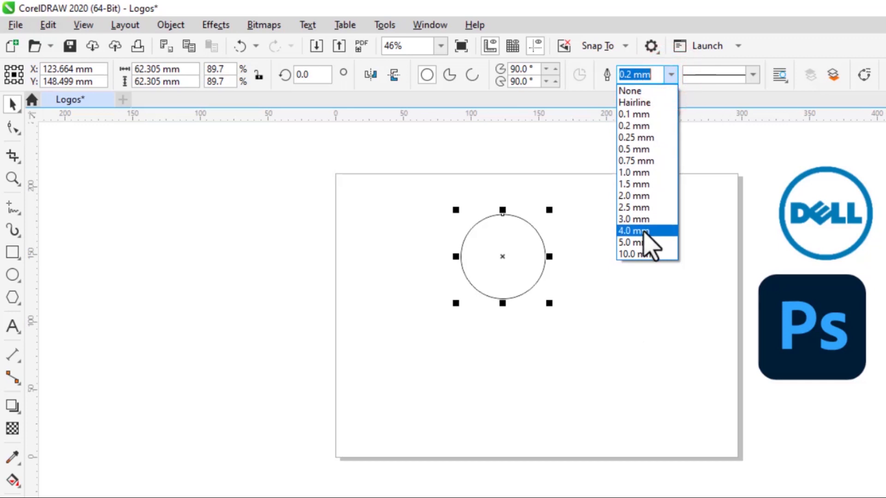
left_click(635, 230)
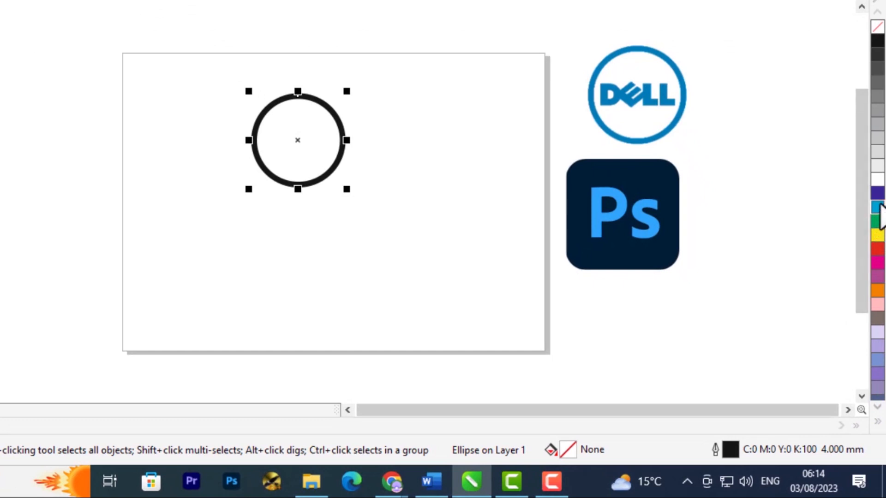
right_click(879, 207)
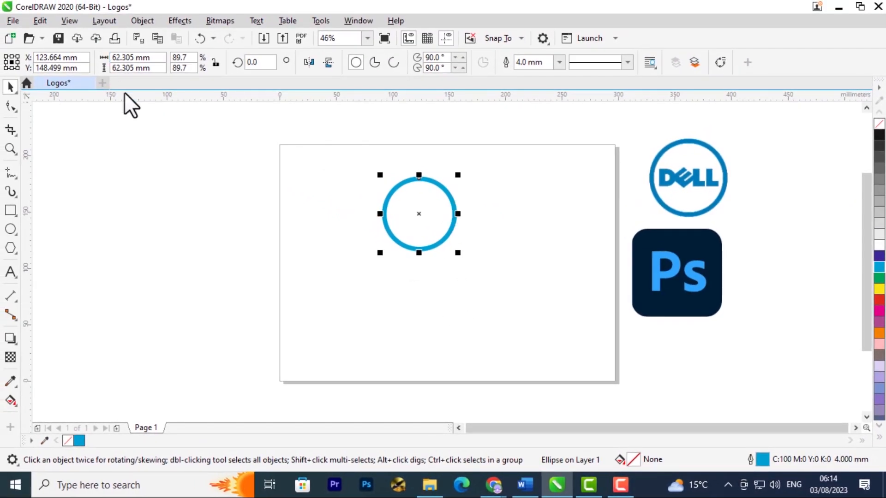
left_click(325, 234)
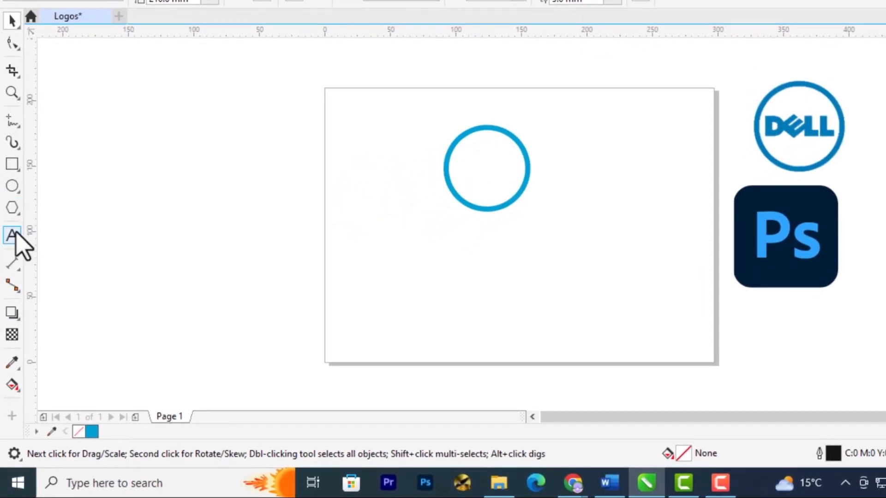
Add the artistic text "DELL" below the circle and enlarge it to about 37 mm wide.
left_click(15, 230)
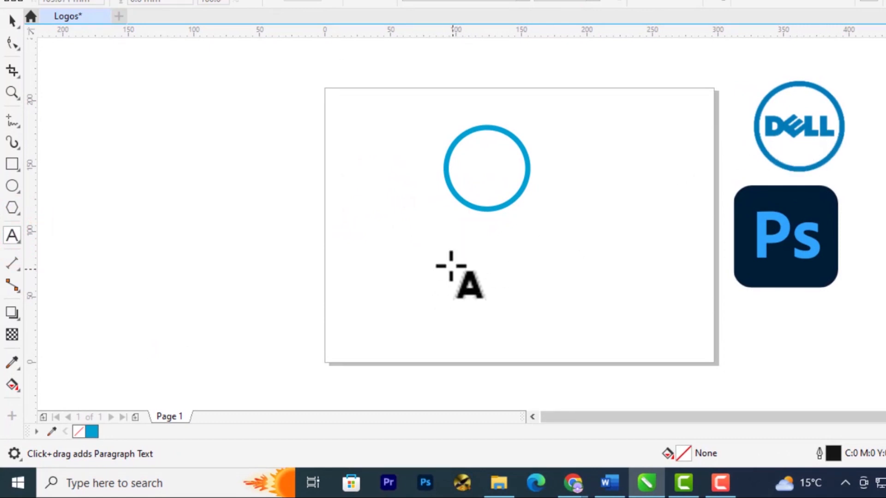
left_click(422, 256)
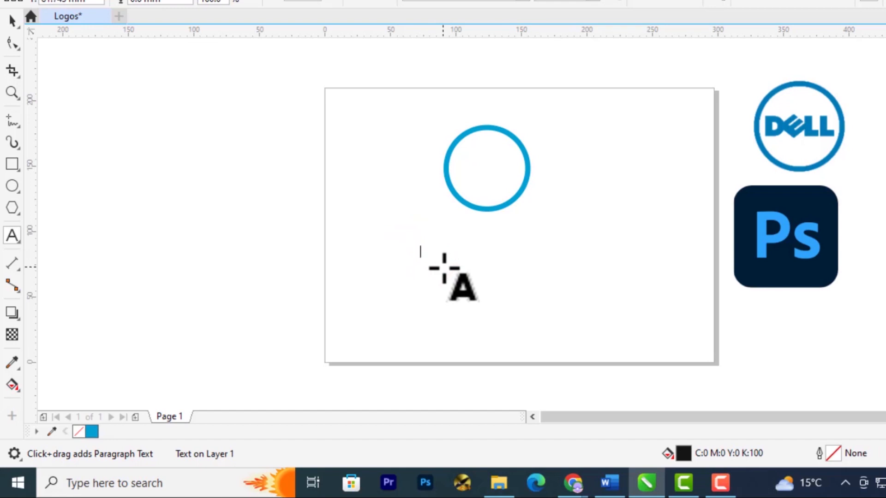
type("DELL")
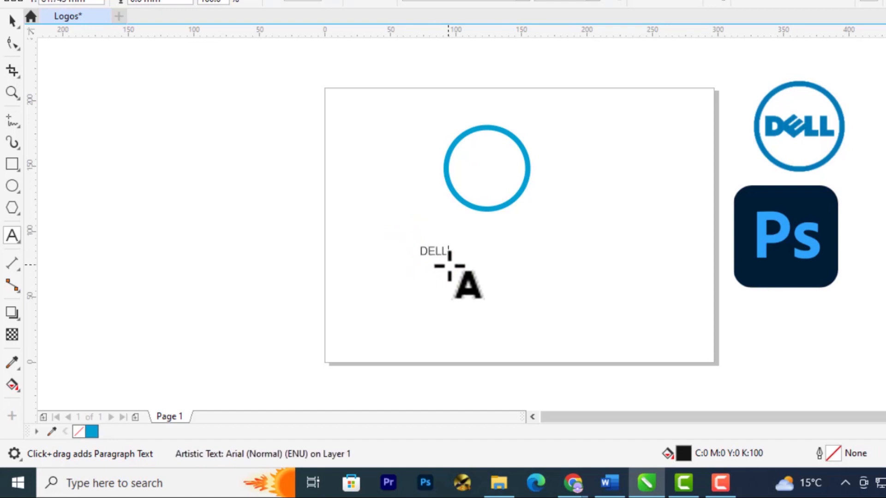
key("Escape")
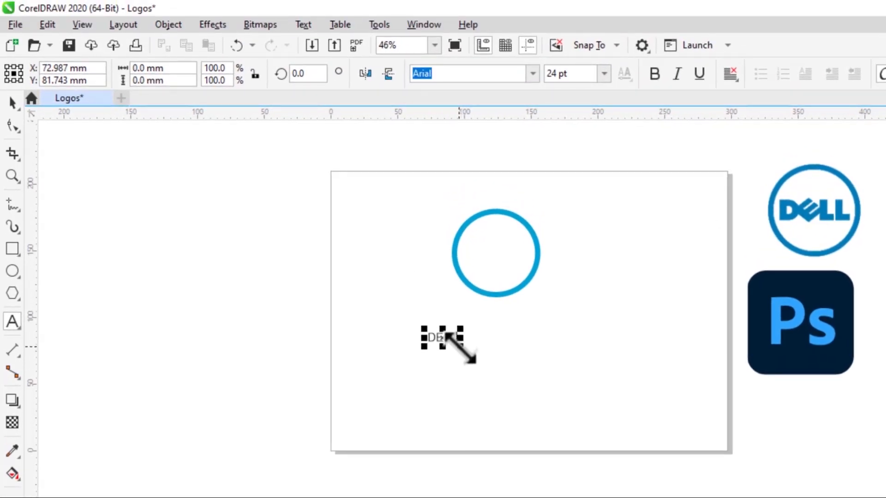
left_click_drag(461, 347, 481, 356)
Change the font of the DELL text to Arial Rounded MT Bold.
double_click(479, 343)
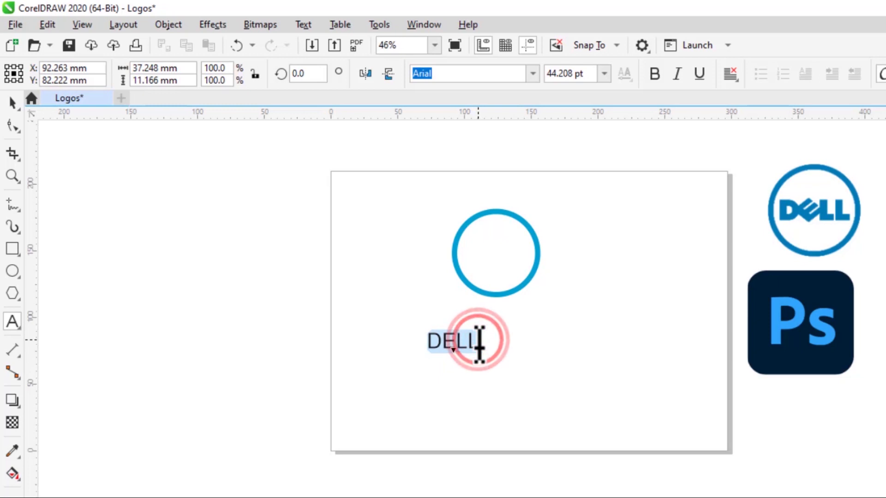
left_click(533, 73)
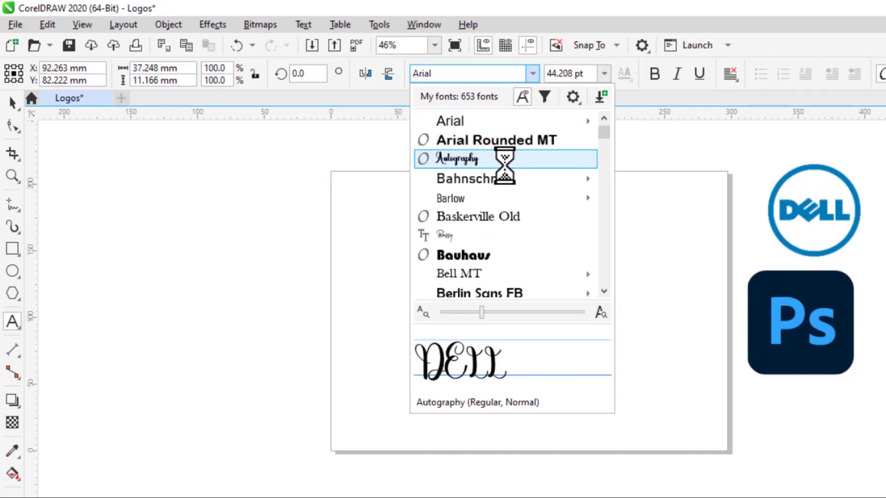
scroll(504, 175, "down", 1)
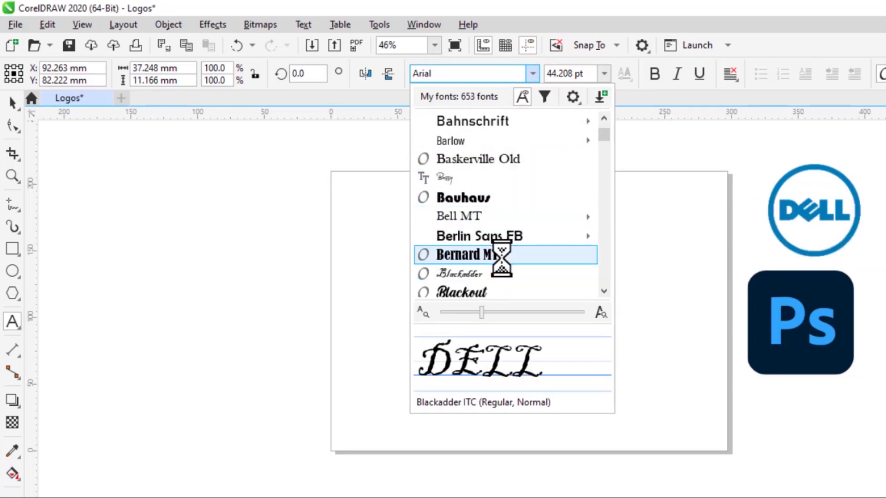
scroll(505, 267, "down", 5)
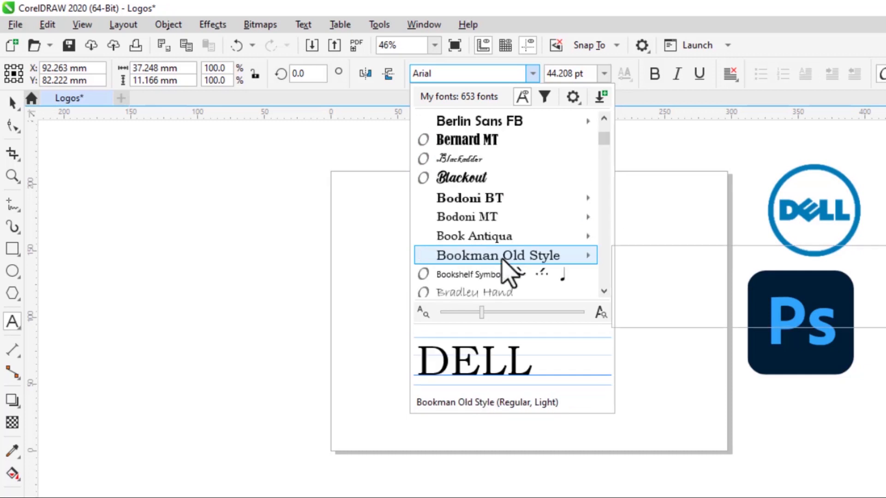
scroll(508, 272, "up", 6)
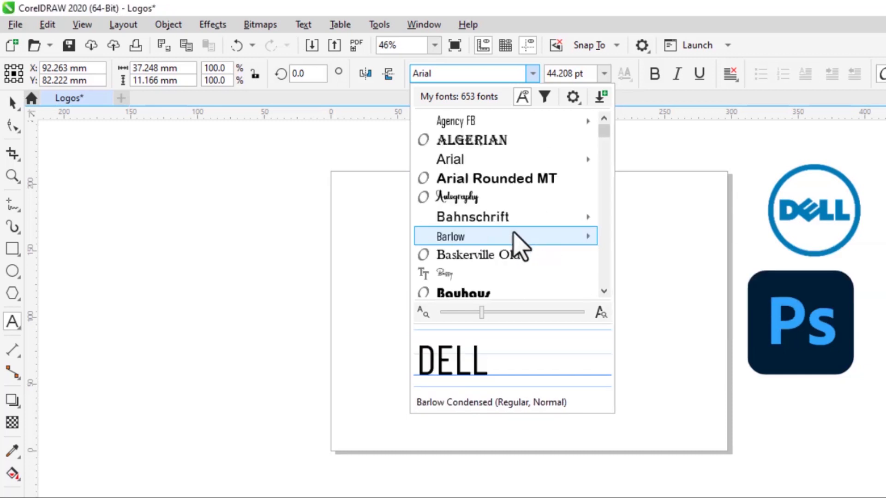
left_click(462, 74)
left_click(463, 73)
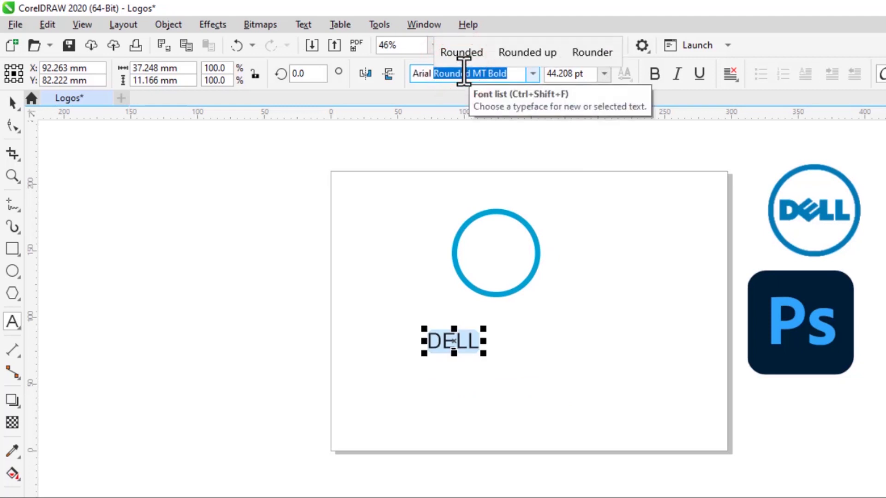
type("BLA")
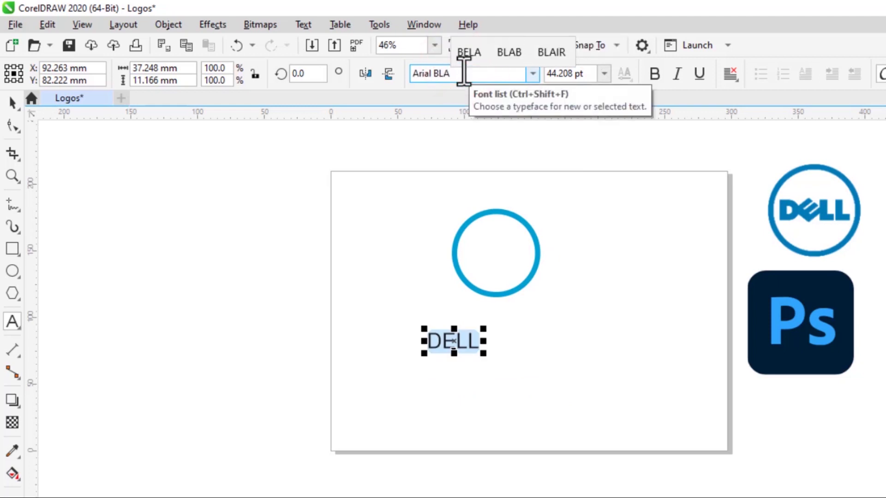
key("BackSpace")
key("BackSpace")
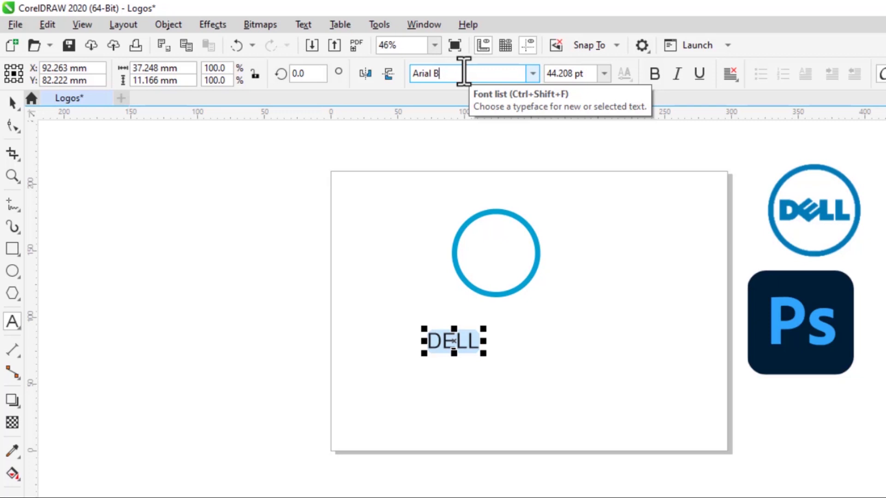
type("lack")
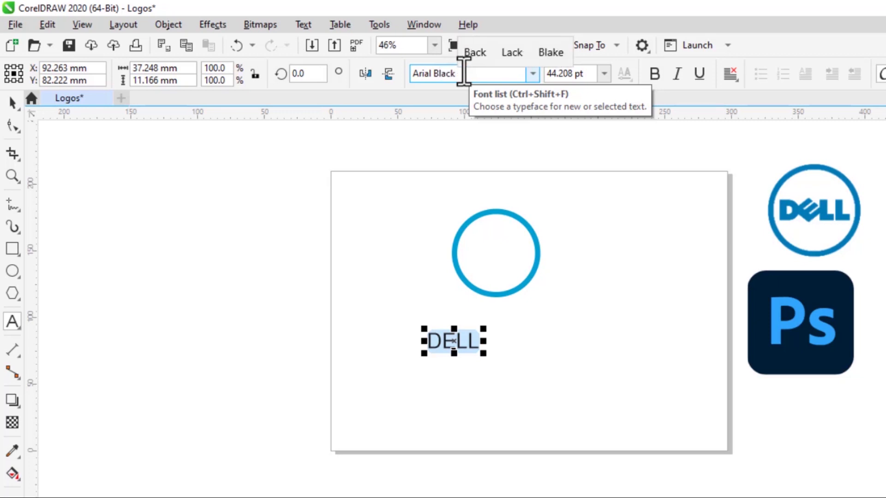
key("Return")
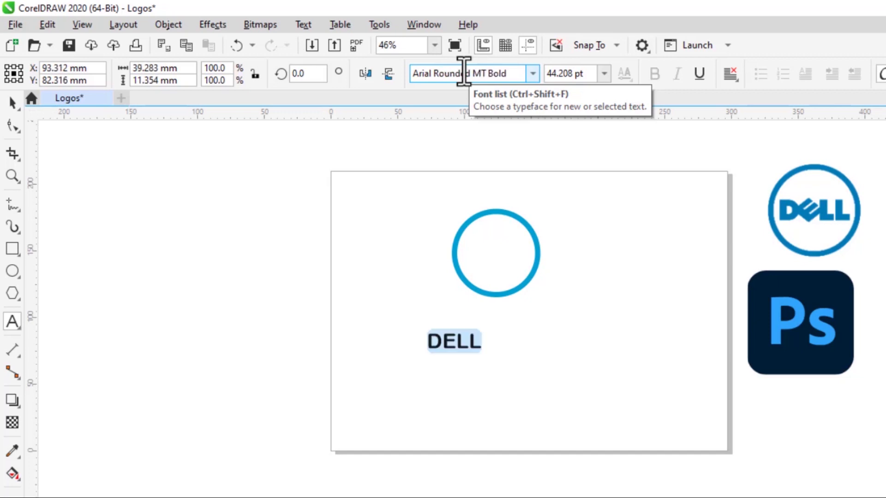
Set the font size of the whole DELL text to 48 pt.
left_click(480, 343)
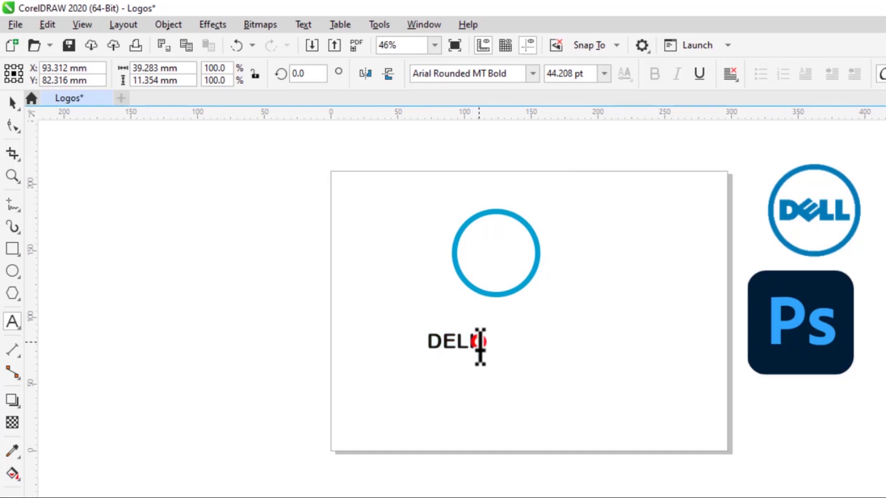
left_click_drag(480, 342, 439, 347)
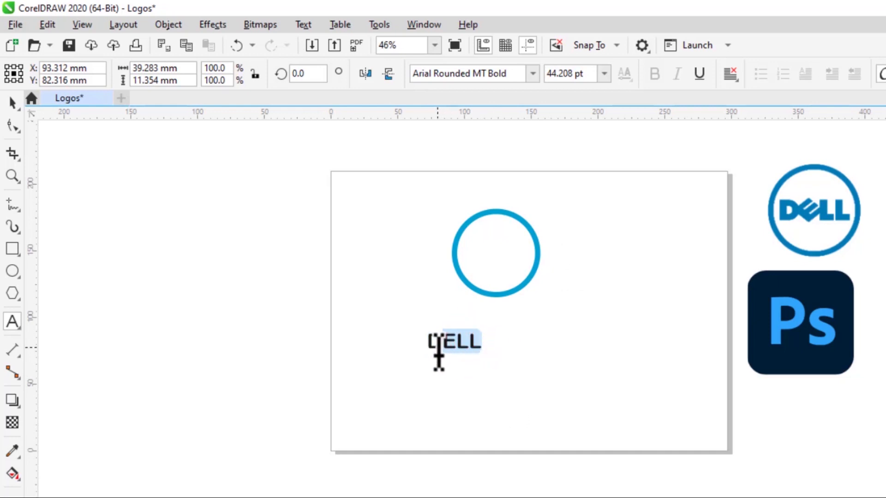
left_click(604, 74)
left_click(567, 275)
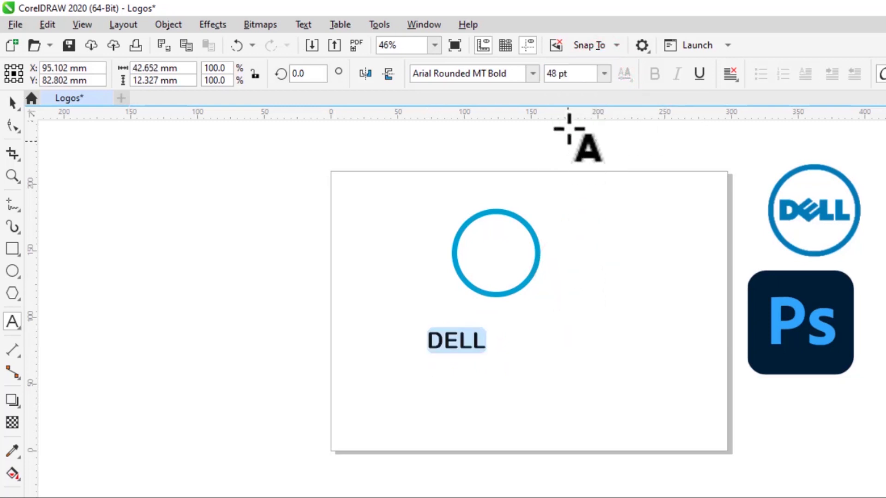
left_click(605, 74)
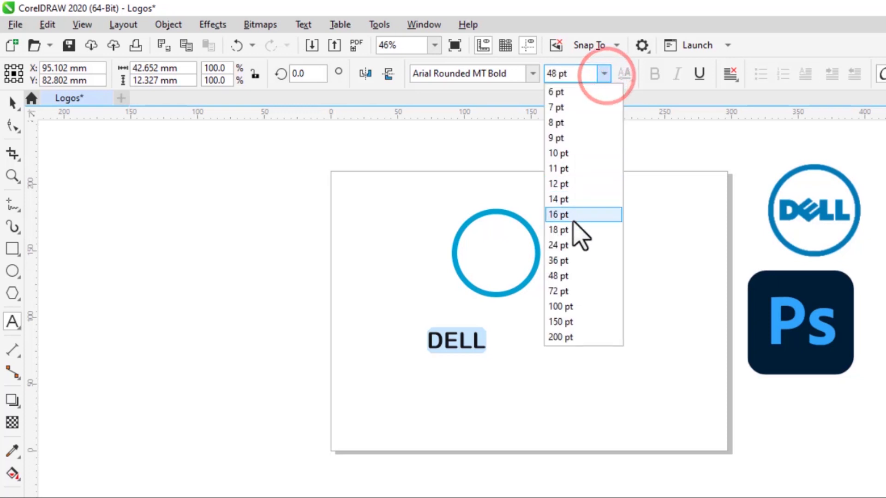
left_click(563, 276)
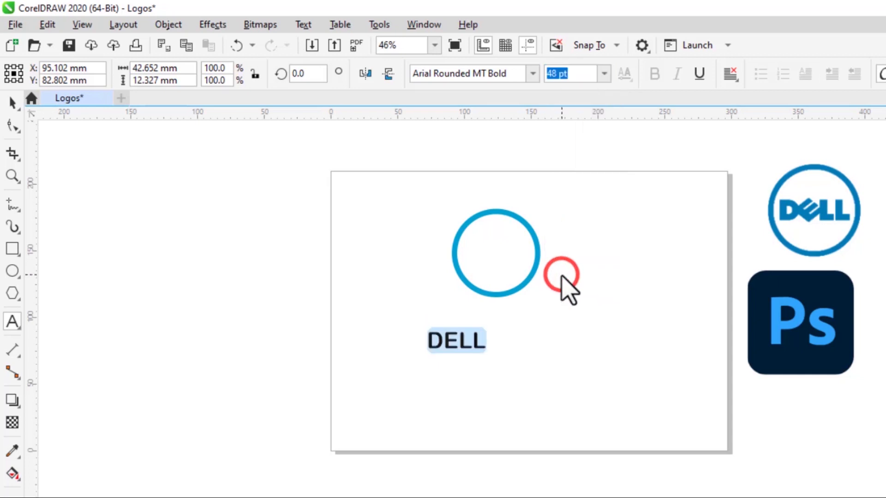
Move the DELL text to the centre of the circle and enlarge it slightly so it nearly spans the ring.
left_click(13, 102)
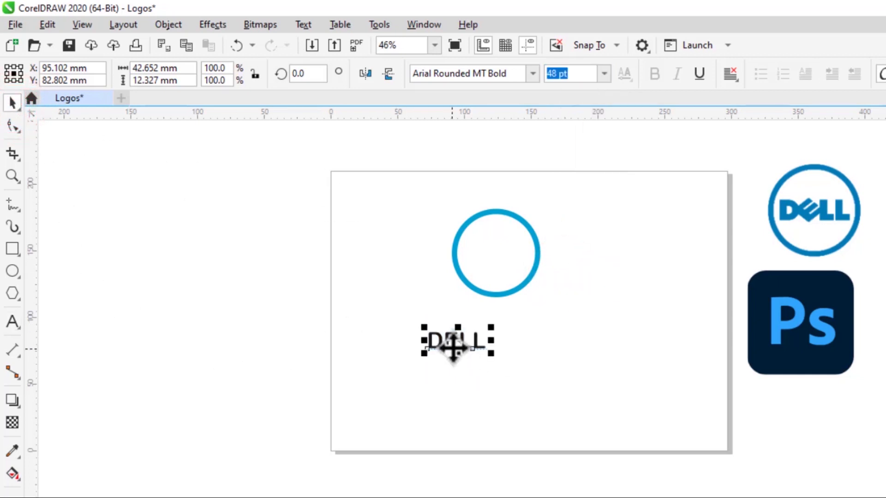
left_click_drag(457, 340, 493, 254)
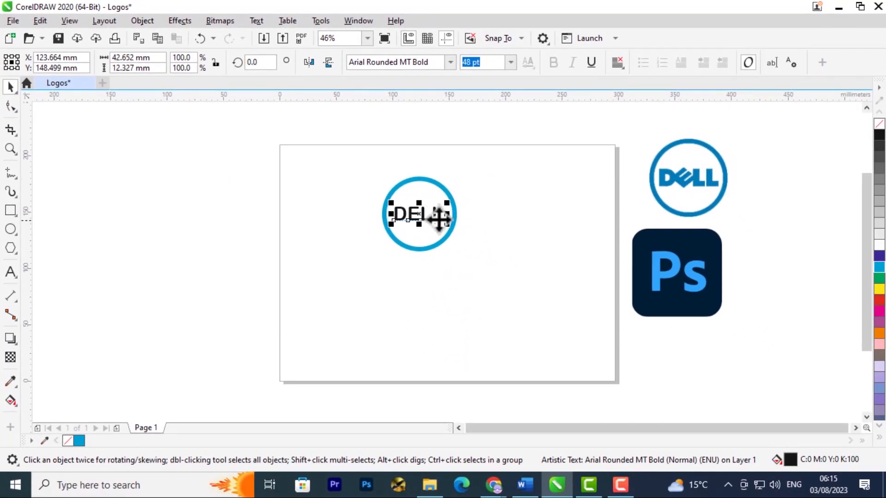
left_click_drag(450, 225, 456, 227)
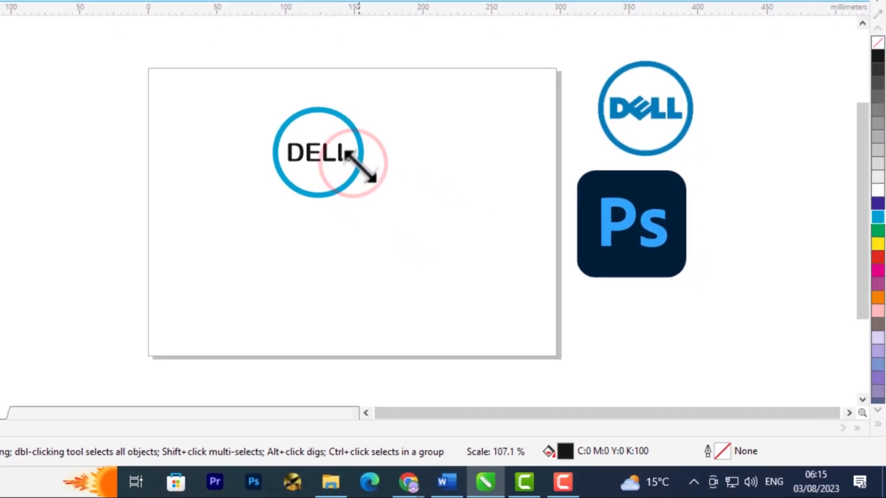
left_click_drag(360, 166, 360, 166)
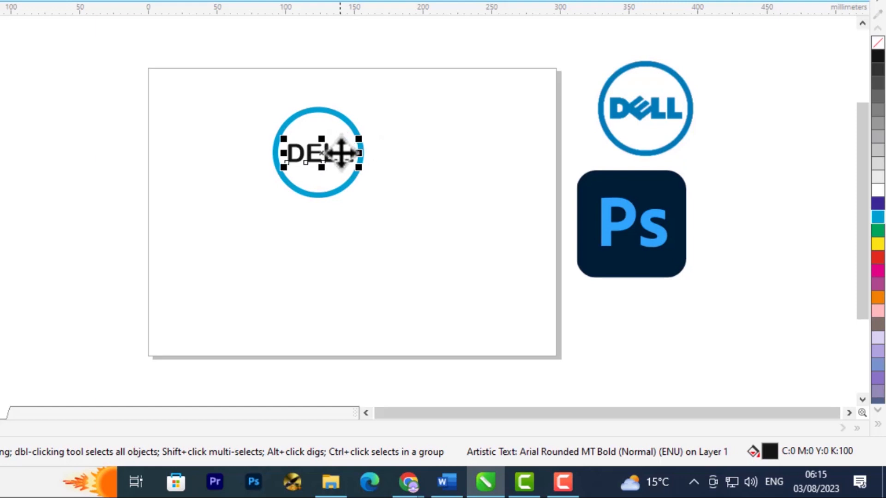
Fill the DELL text inside the circle with cyan (C:100 M:0 Y:0 K:0) to match the ring.
left_click(337, 154)
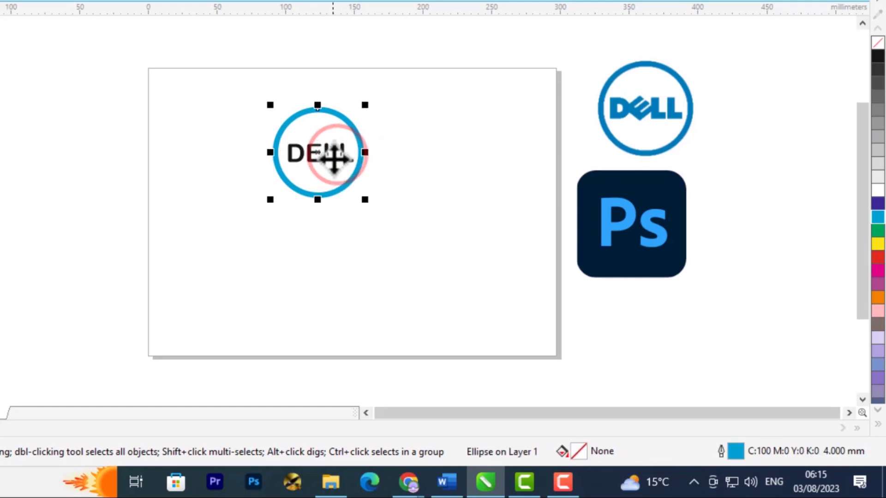
left_click(341, 153)
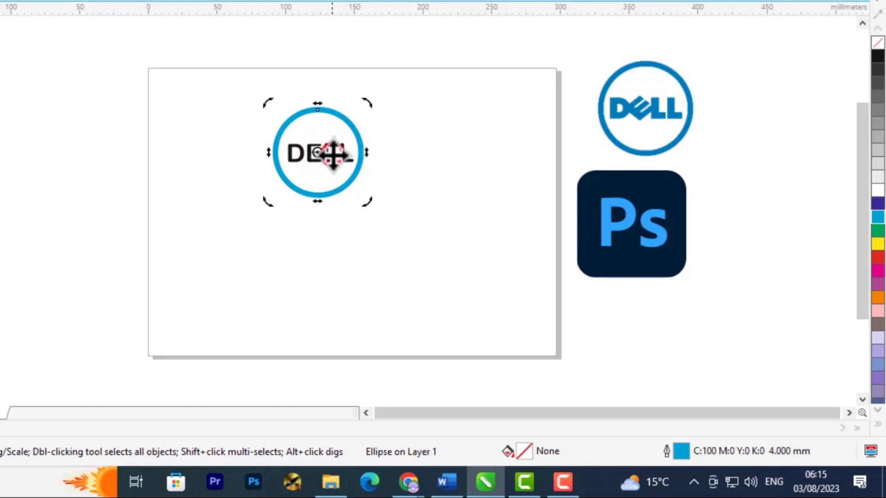
left_click(299, 154)
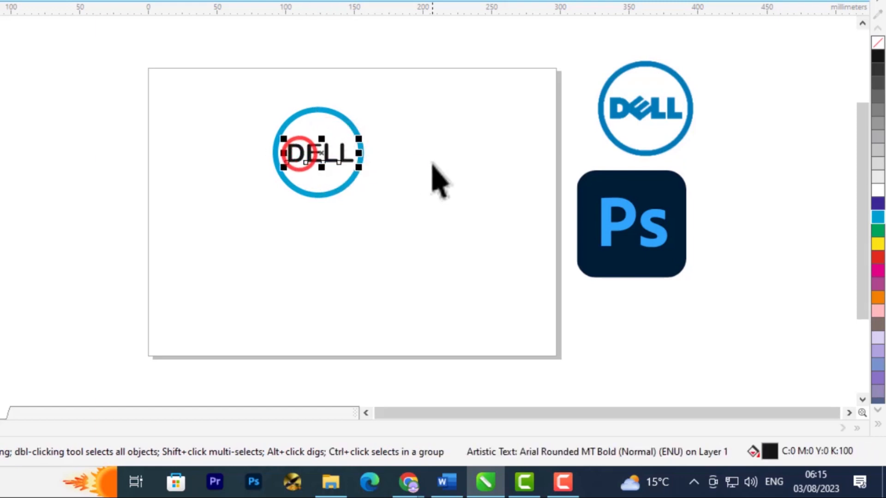
left_click(874, 215)
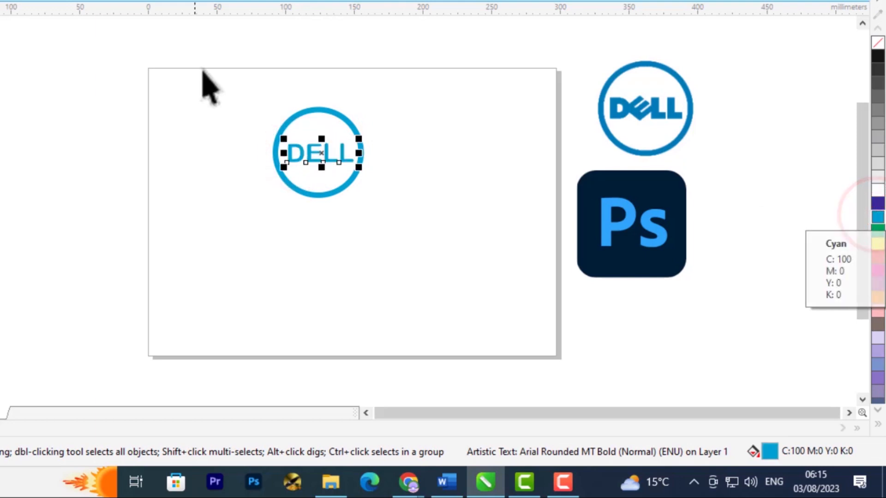
left_click(428, 183)
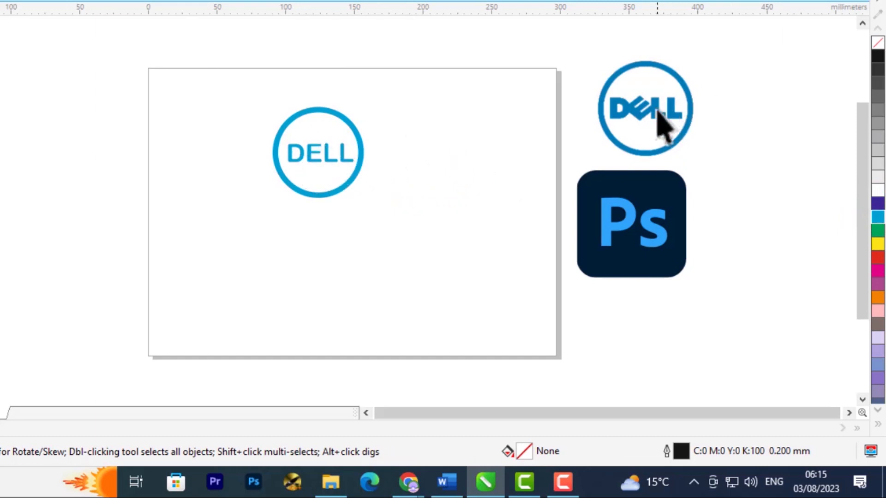
Move the DELL text below the circle and break it apart into separate letters.
left_click(318, 162)
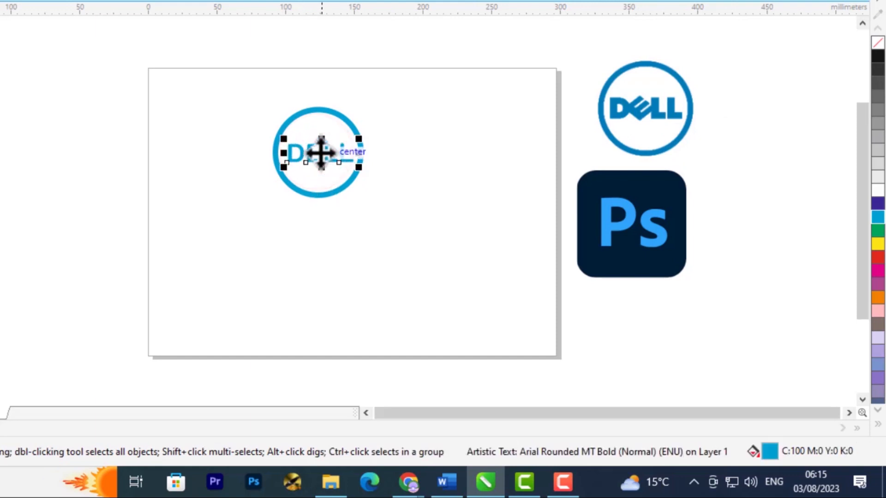
left_click_drag(327, 150, 325, 245)
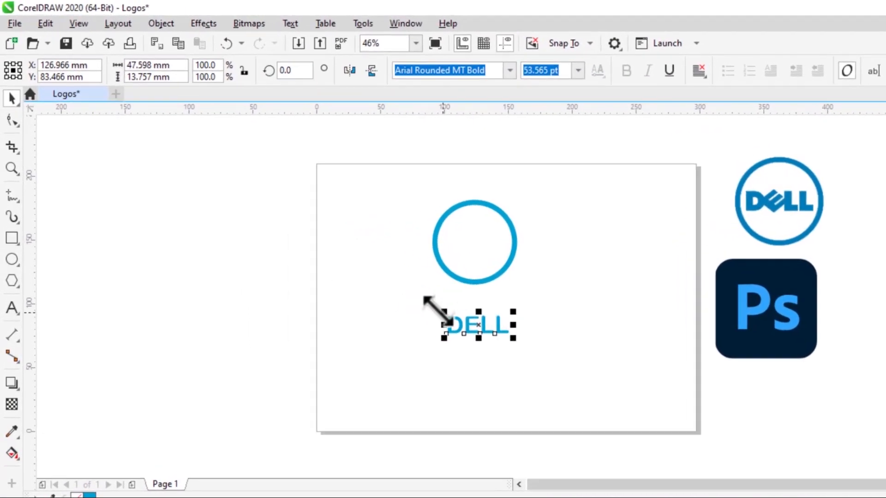
left_click(180, 24)
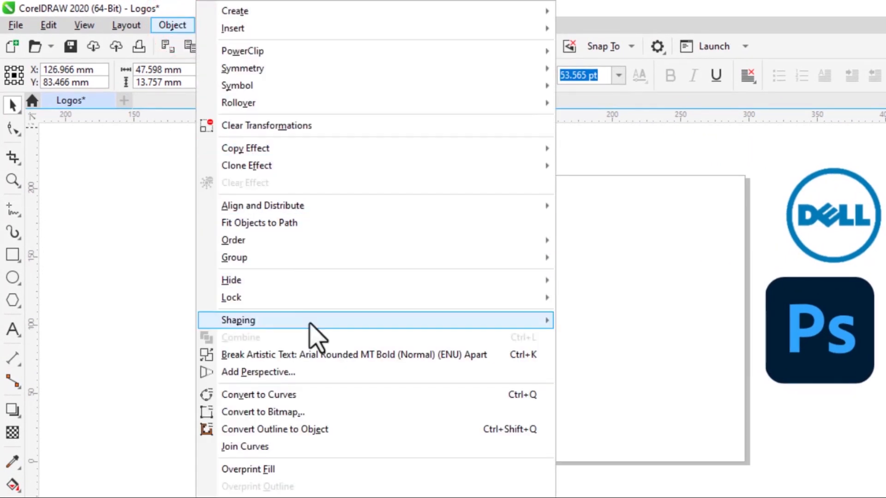
left_click(365, 354)
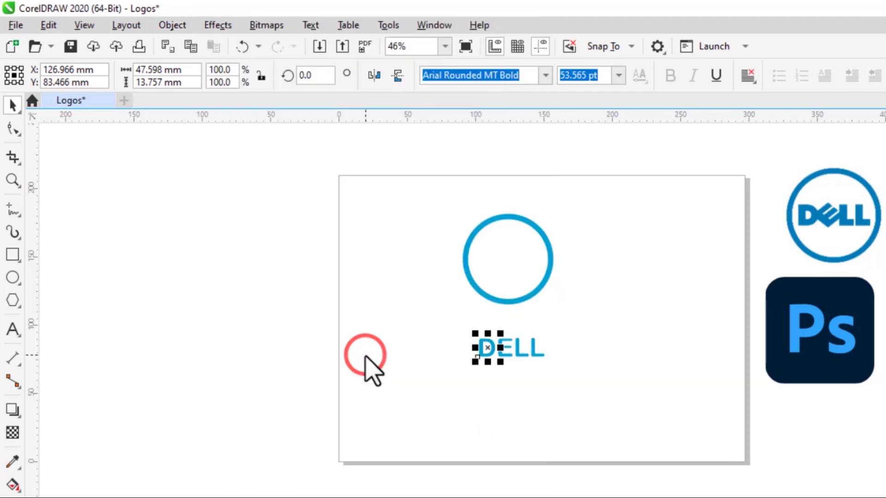
left_click(506, 352)
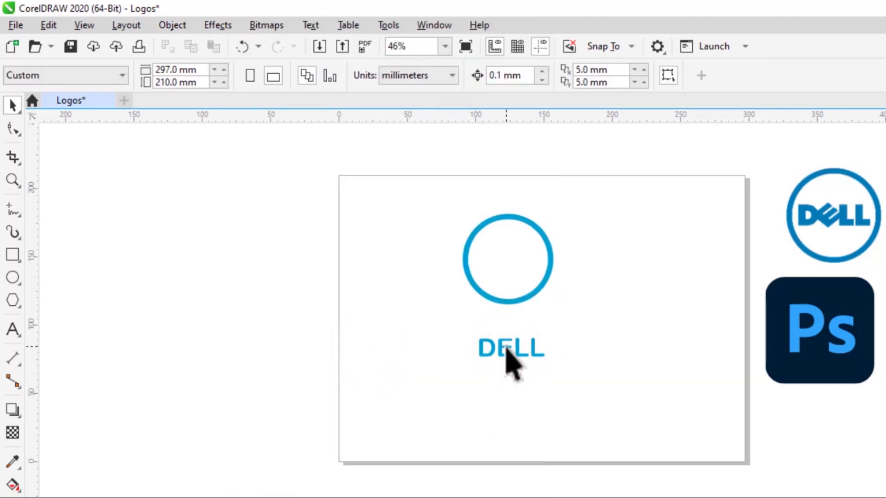
left_click(506, 353)
left_click(526, 353)
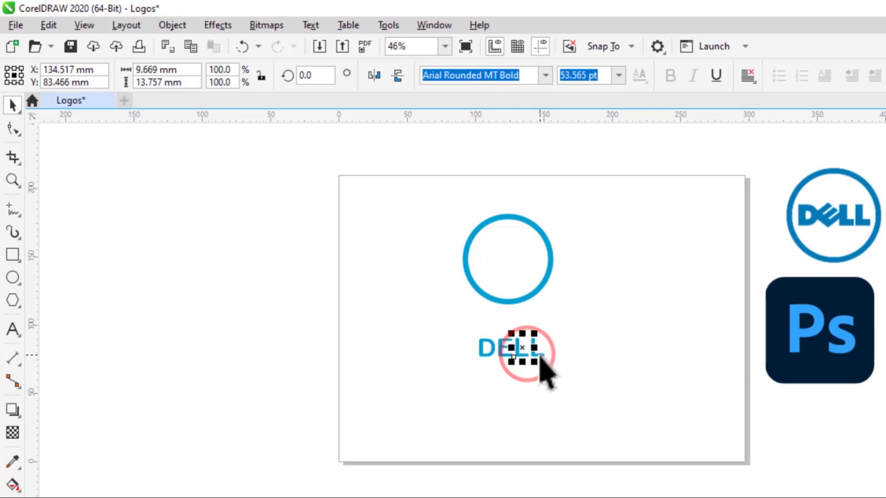
left_click(538, 353)
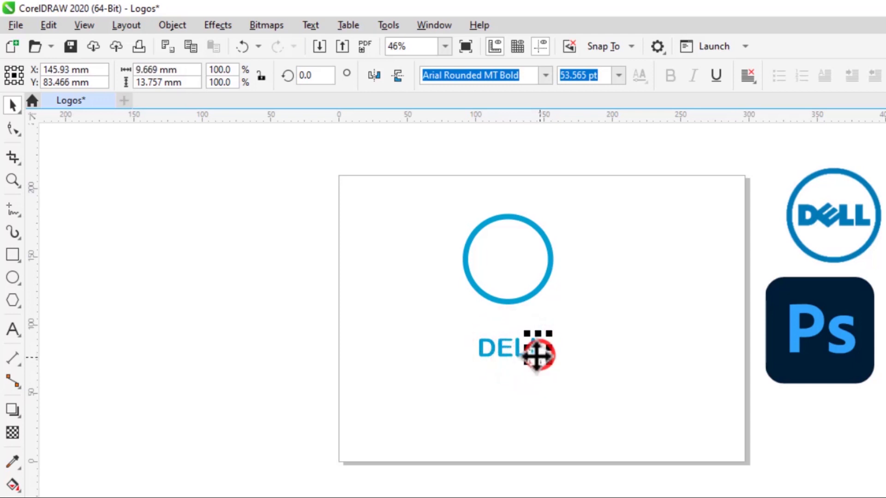
Rotate the letter E of DELL about 42 degrees counter-clockwise so it tilts like the reference logo.
left_click(506, 351)
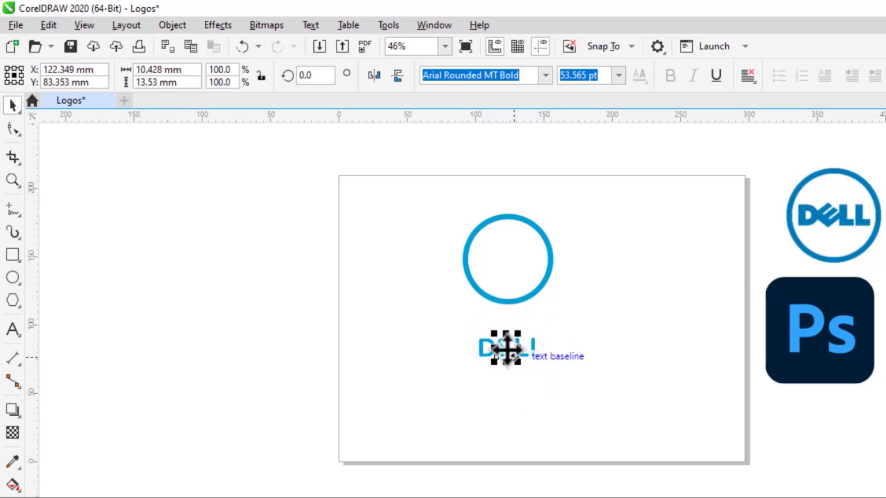
left_click(506, 349)
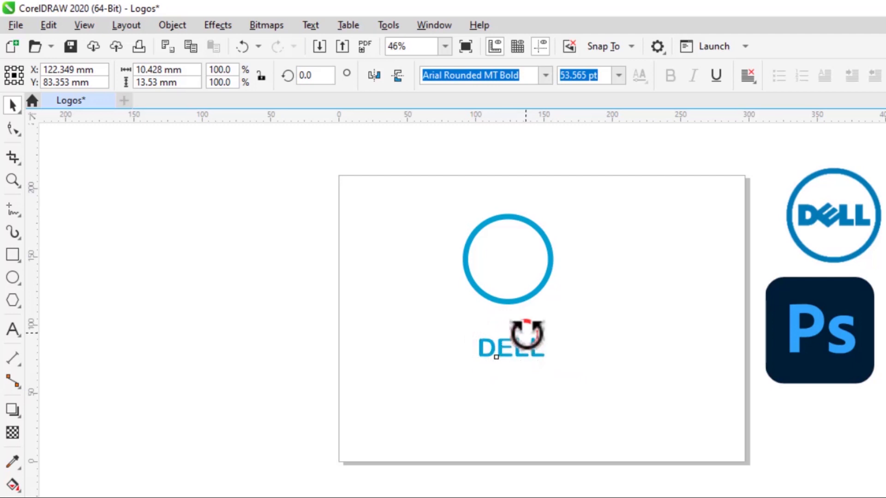
left_click_drag(526, 335, 525, 329)
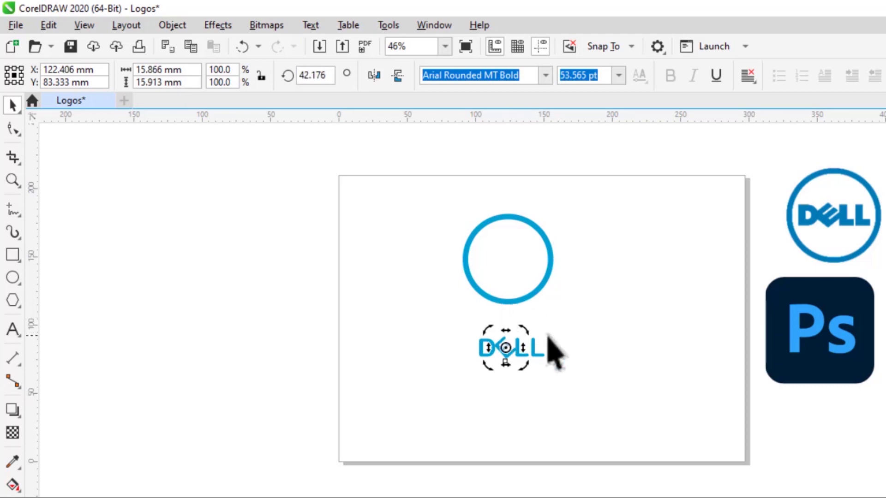
left_click(560, 344)
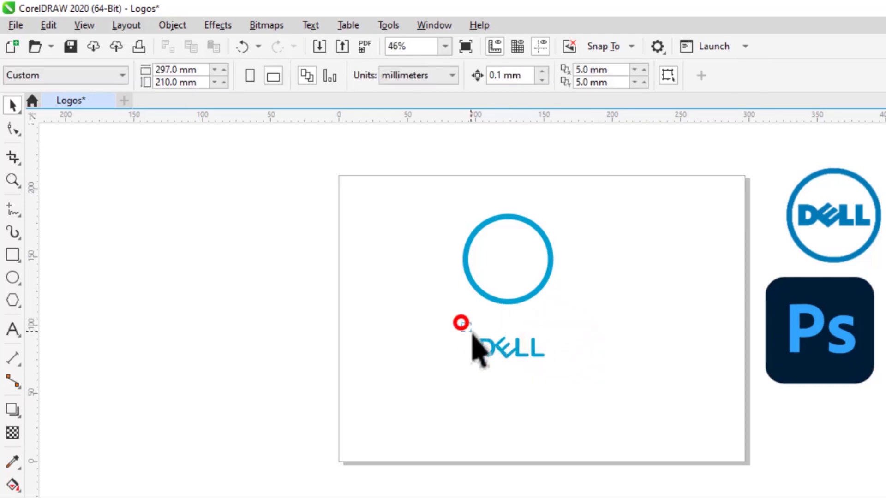
Group the four DELL letters, including the tilted E, into one object.
left_click_drag(563, 369, 565, 369)
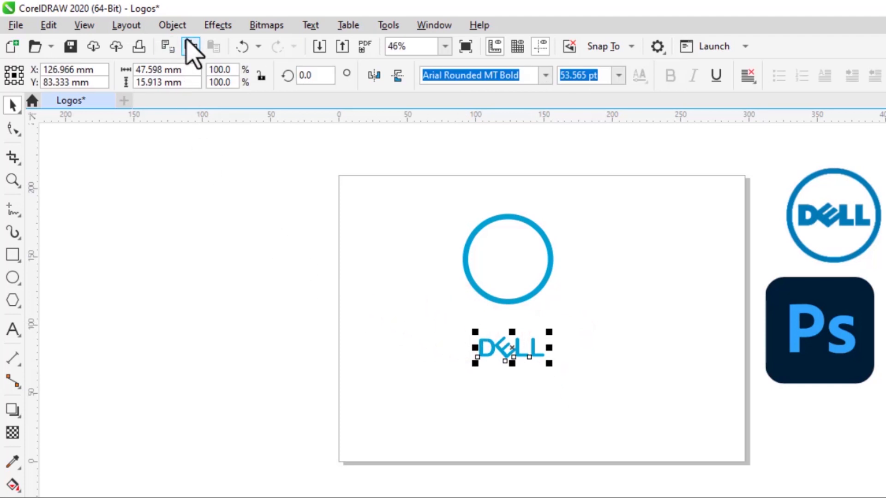
left_click(181, 26)
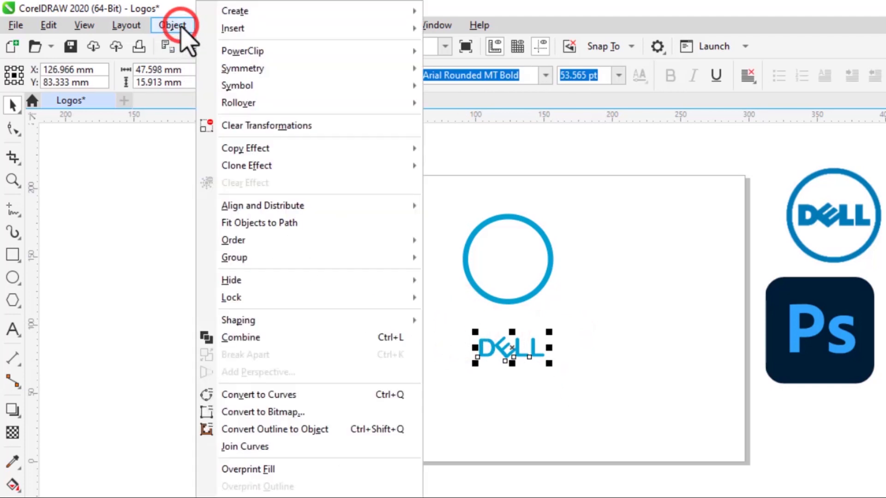
left_click(261, 256)
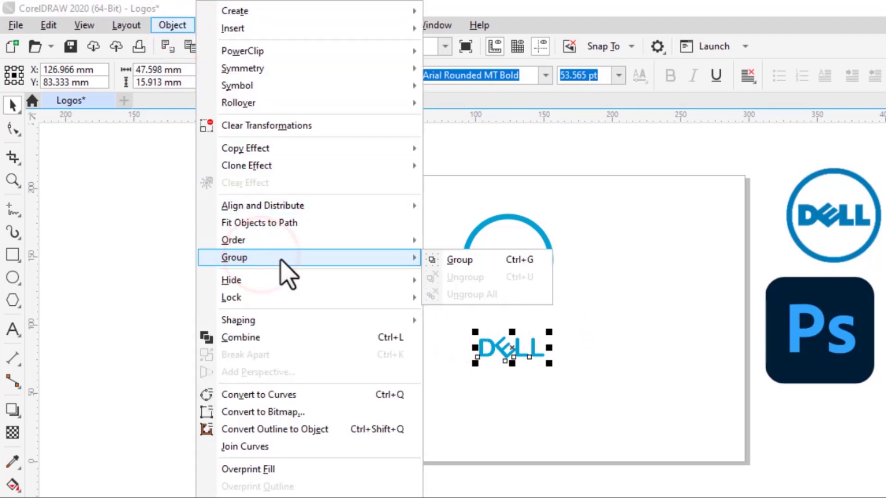
left_click(459, 259)
left_click(587, 375)
Move the grouped DELL lettering into the centre of the cyan circle.
mouse_move(507, 347)
left_mouse_down()
mouse_move(549, 362)
mouse_move(597, 331)
mouse_move(530, 328)
left_mouse_up()
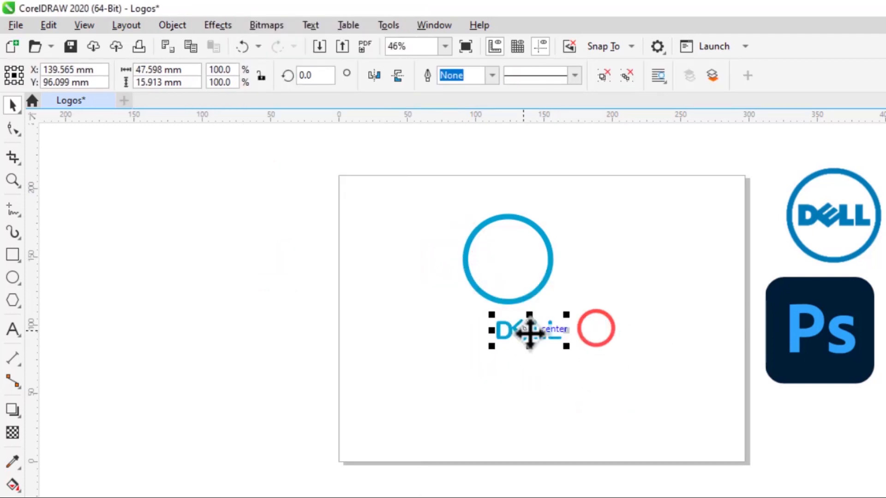
left_click(615, 289)
left_click(530, 329)
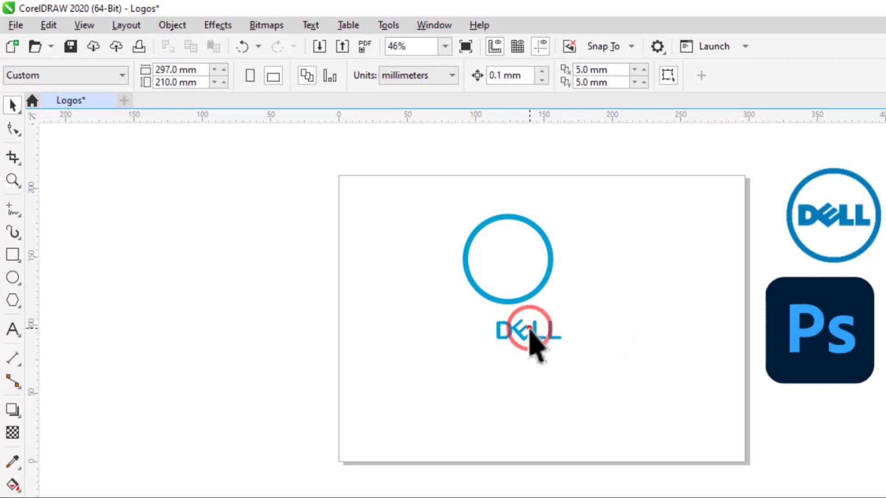
left_click(524, 327)
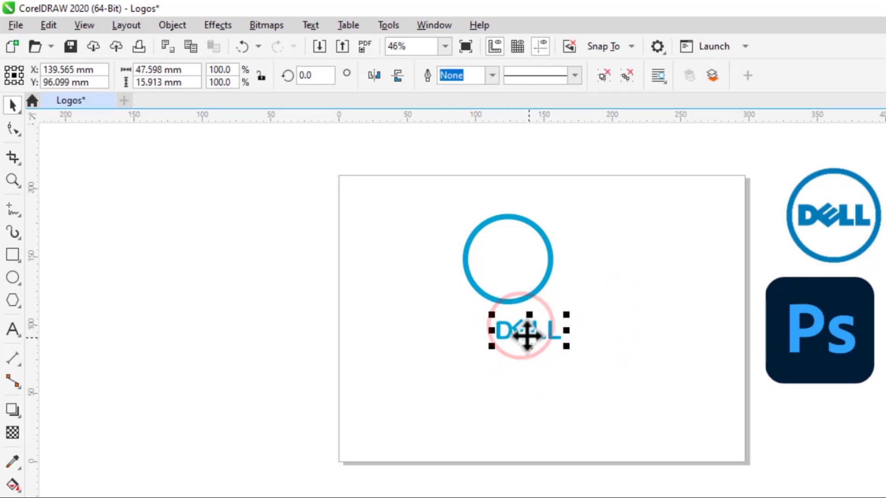
left_click_drag(530, 332, 516, 257)
left_click(619, 297)
left_click(509, 256)
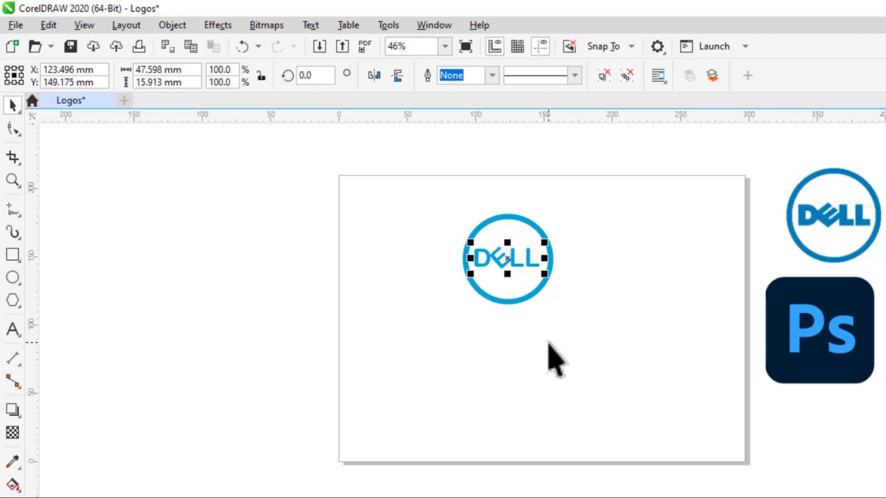
left_click(611, 265)
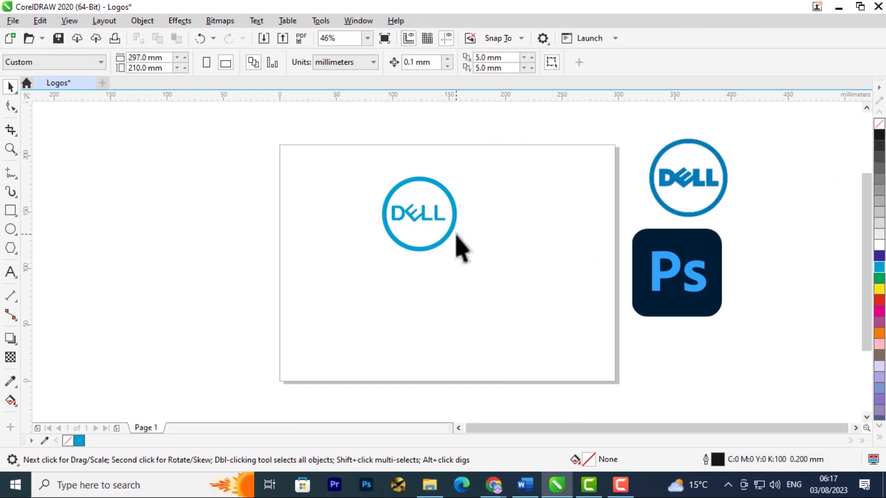
Shrink the cyan circle to about 57 mm in diameter and nudge it so the DELL lettering sits centred inside.
left_click(454, 227)
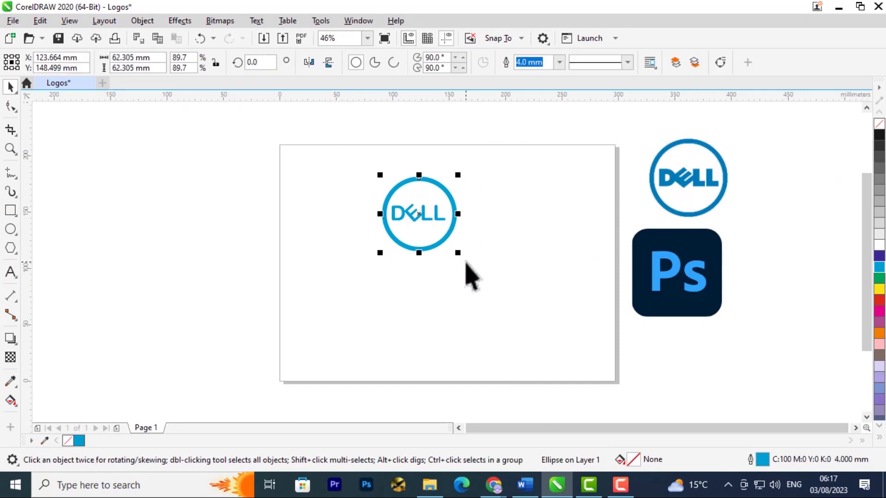
left_click_drag(460, 257, 454, 250)
key("Down")
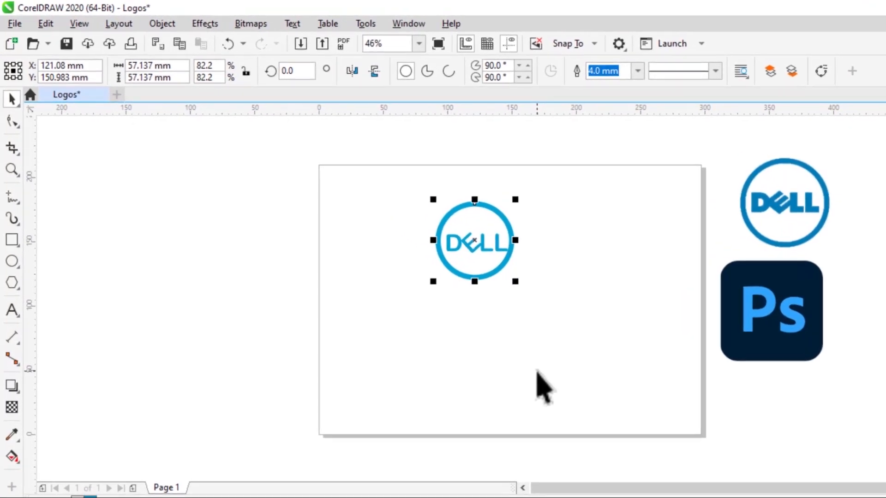
key("Down")
key("Down")
key("Down")
key("Down")
key("Down")
key("Down")
key("Down")
key("Down")
key("Down")
key("Down")
key("Down")
key("Down")
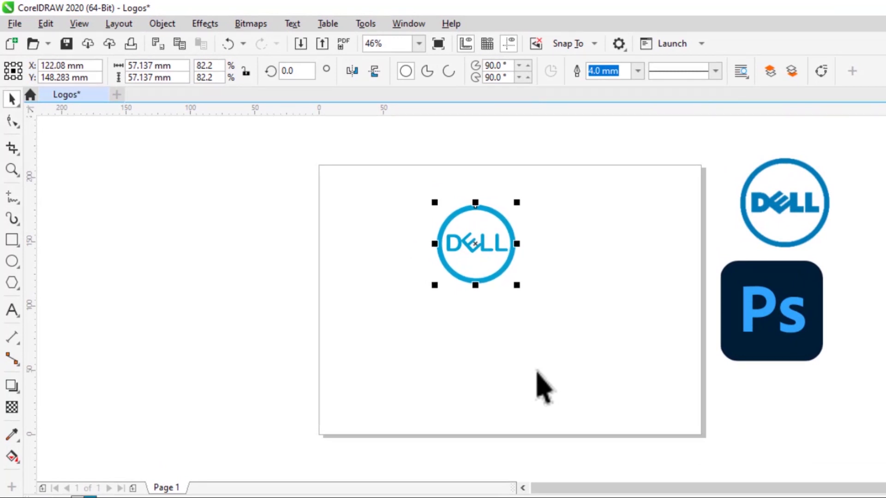
left_click(621, 242)
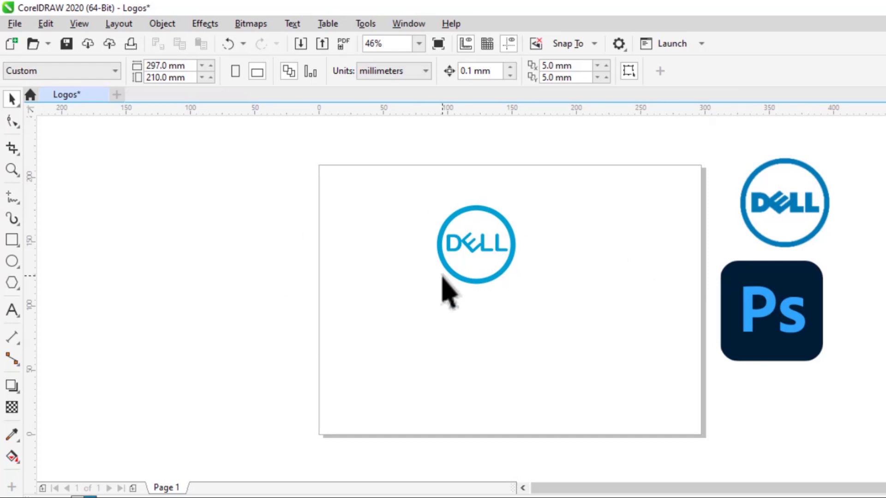
Move the Ps reference image onto the page, just below the recreated DELL logo.
left_click(763, 339)
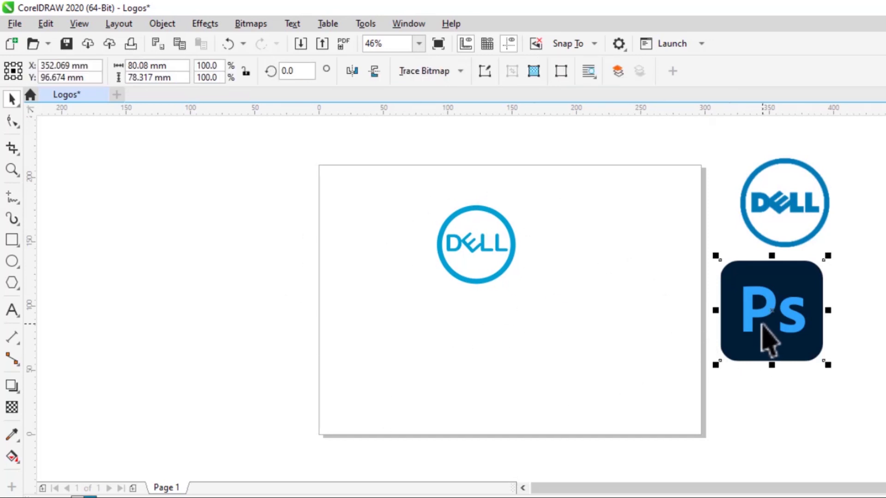
left_click_drag(770, 315, 573, 323)
left_click_drag(640, 357, 585, 372)
left_click(702, 290)
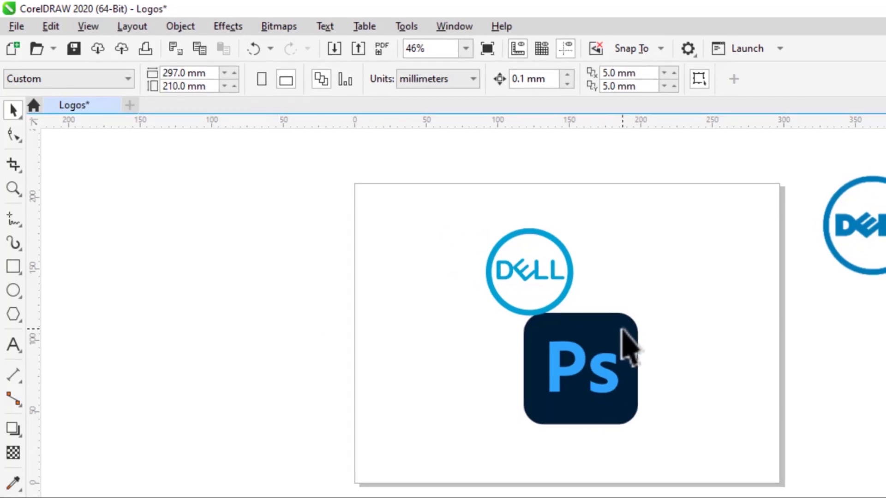
Move the Ps image back off the page, beneath the reference Dell logo.
left_click(594, 365)
left_click_drag(587, 347, 693, 383)
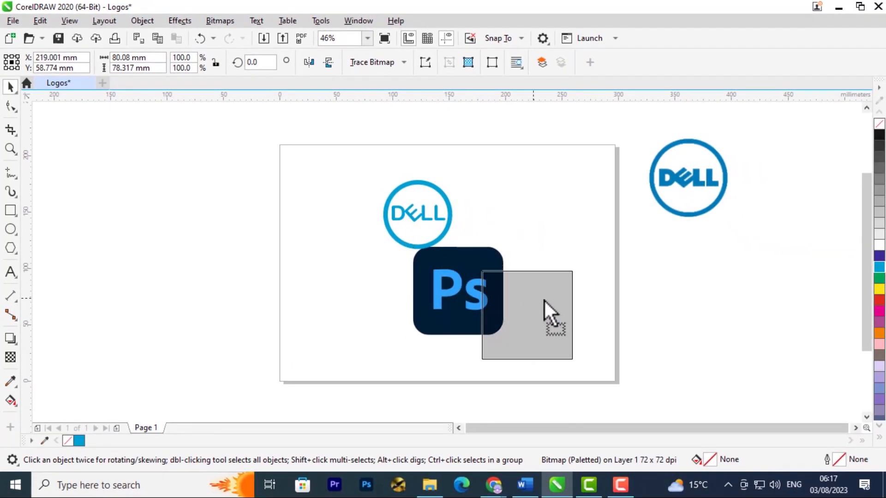
left_click_drag(544, 301, 699, 265)
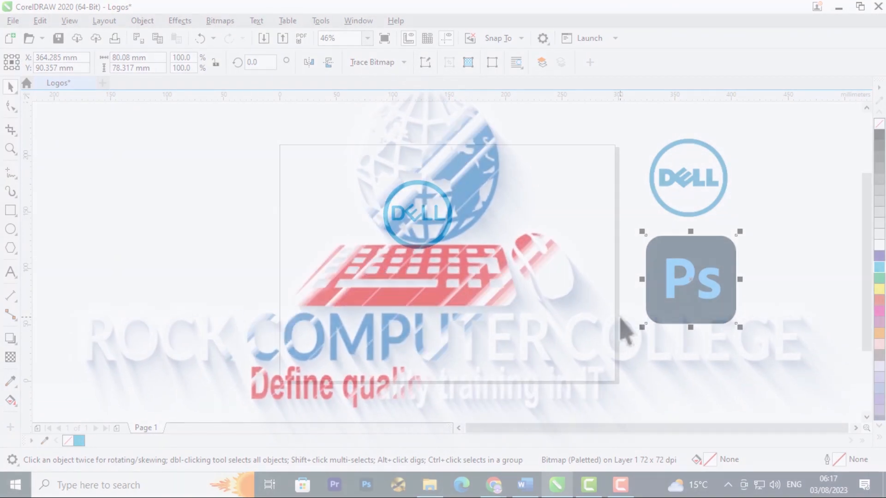